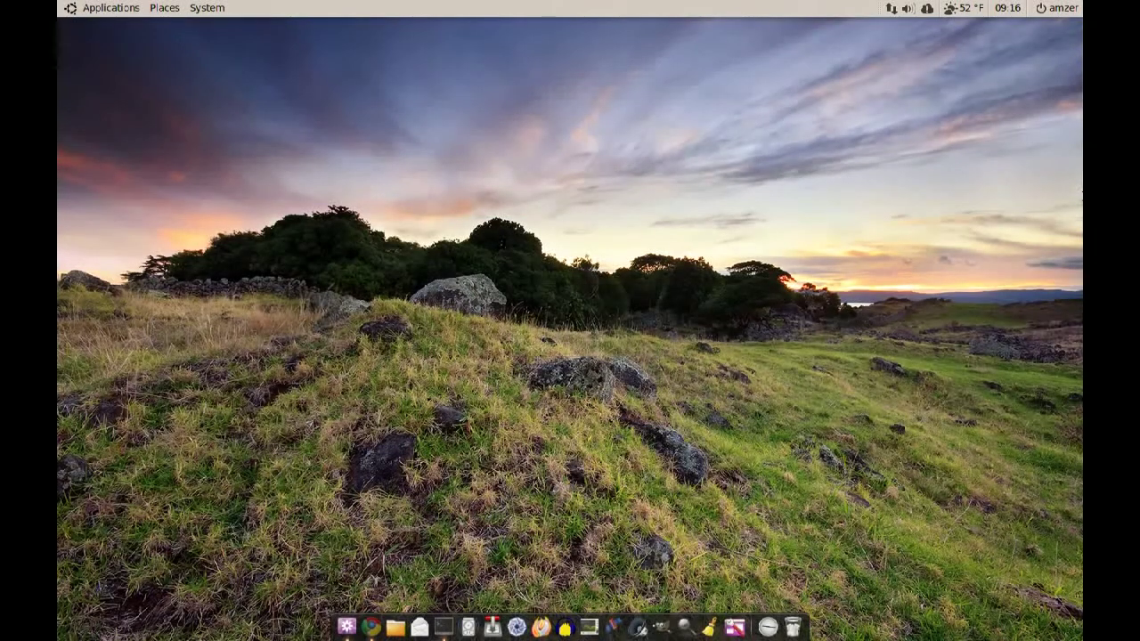
Step: Bring the browser back and view the Ubunter 'Topic: bug report!' forum thread
click(372, 627)
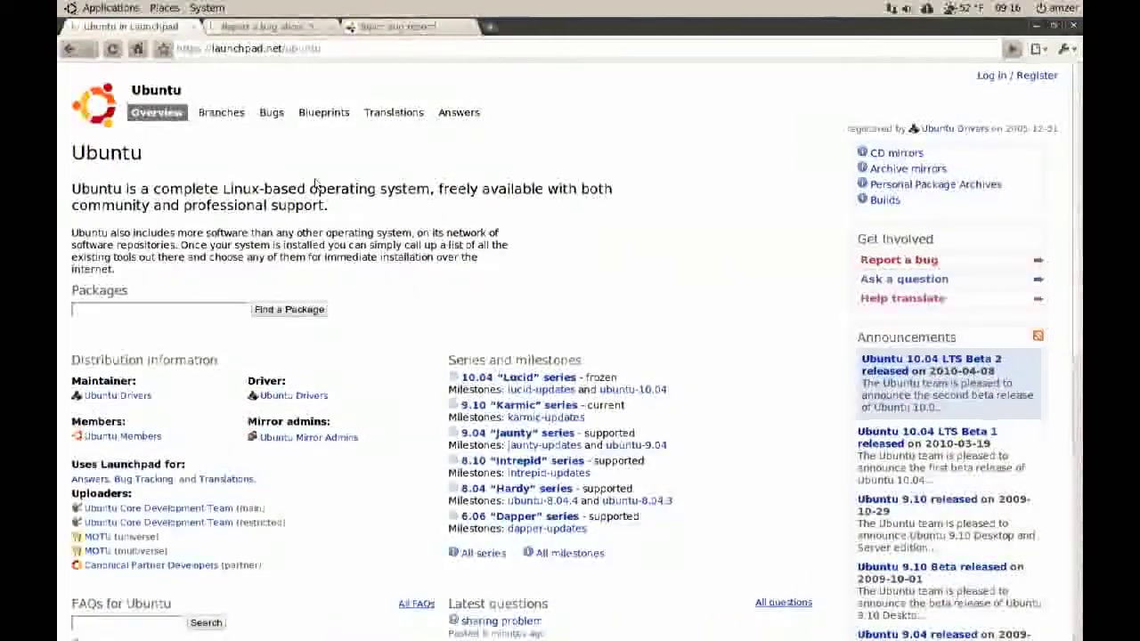
click(374, 33)
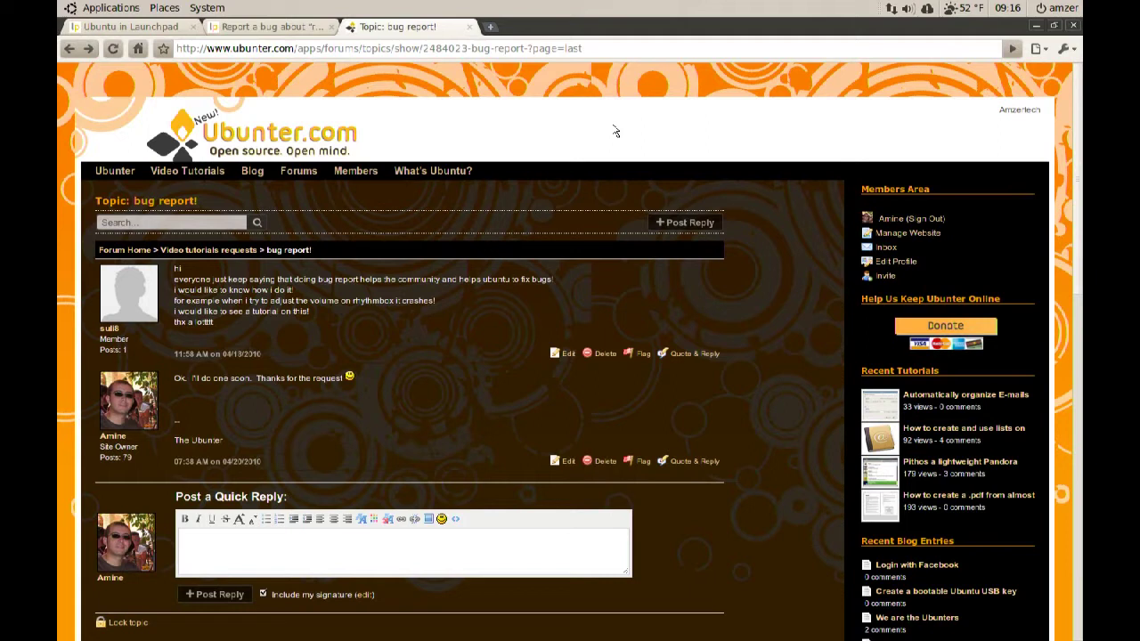
Step: Return to Ubuntu in Launchpad and follow 'Report a bug' to the ReportingBugs help page
click(153, 33)
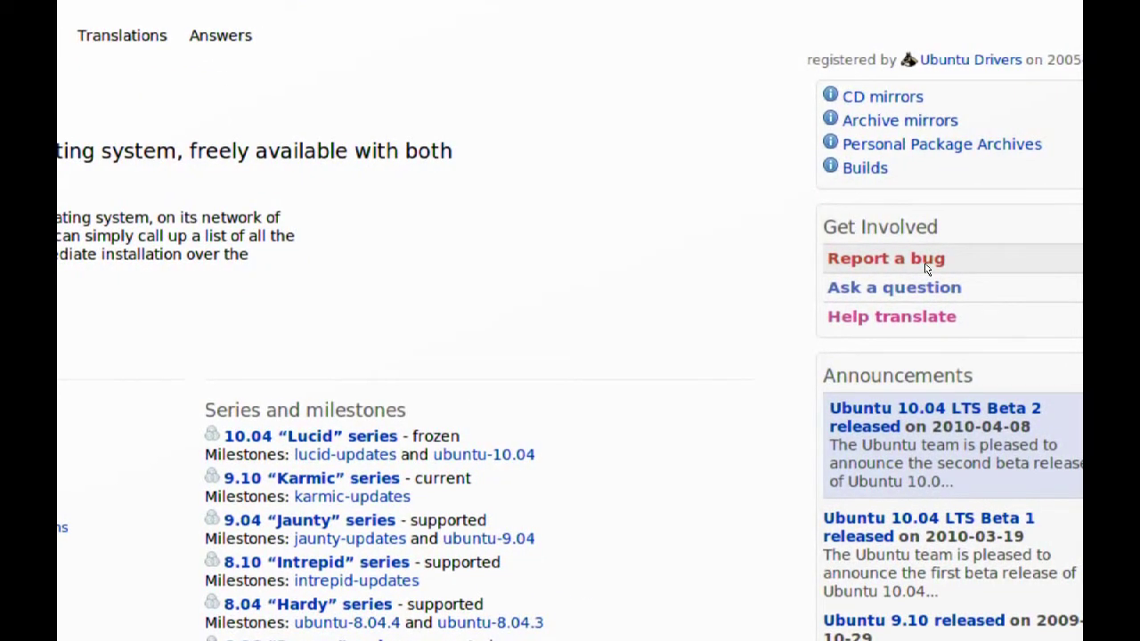
click(926, 267)
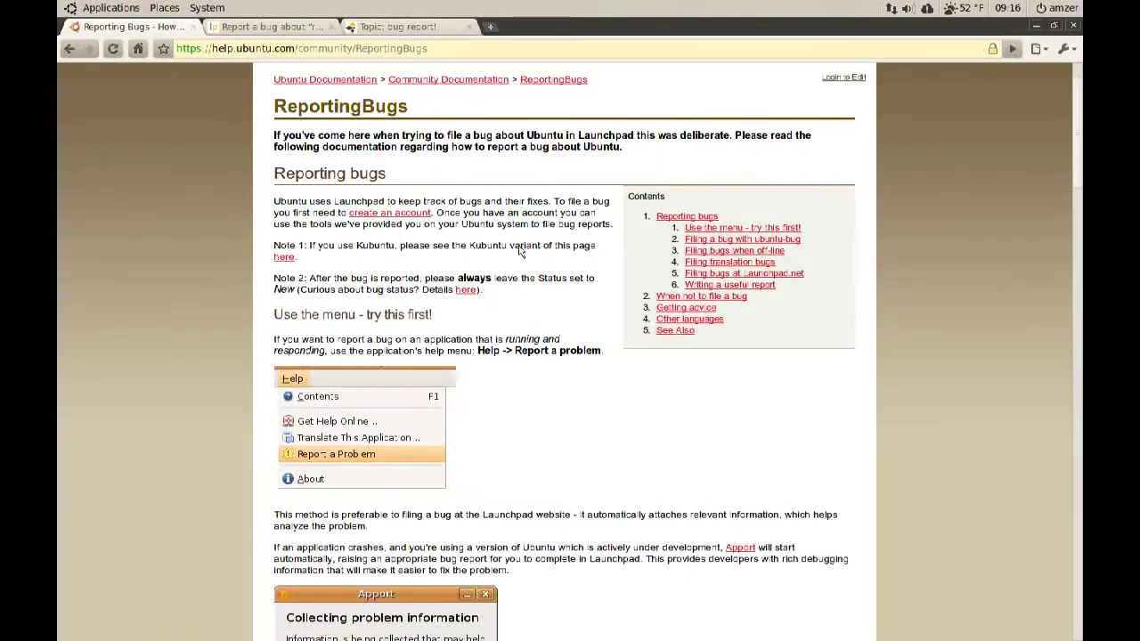
Step: Scroll the ReportingBugs guide down to the Launchpad filing section and package-specific filebug URL
scroll(549, 267, up, 2)
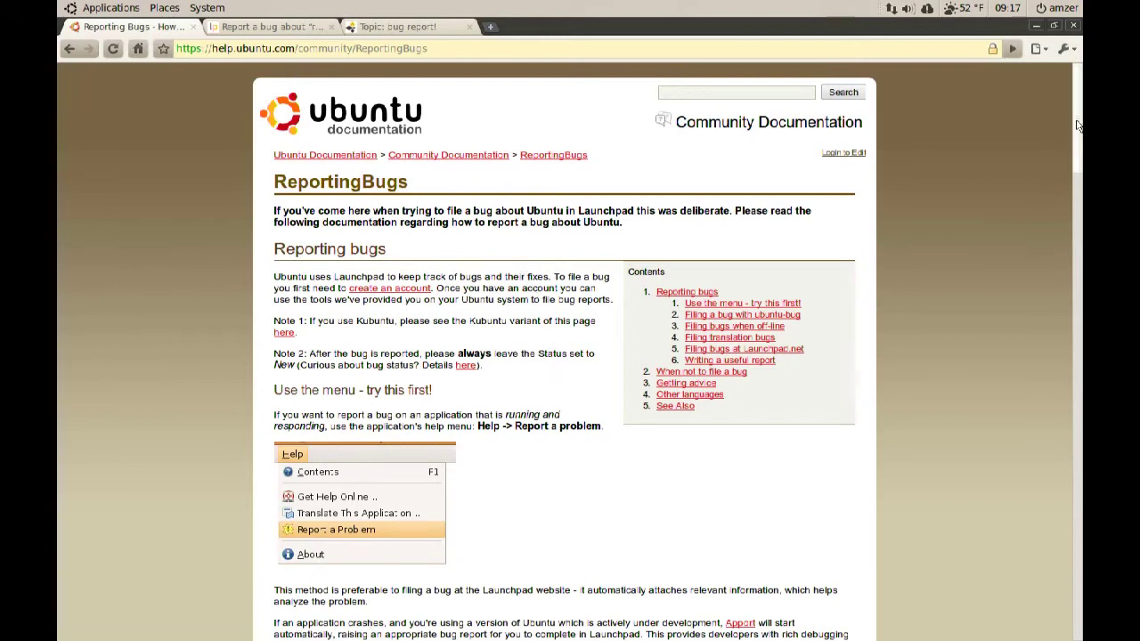
drag(1077, 124, 1080, 429)
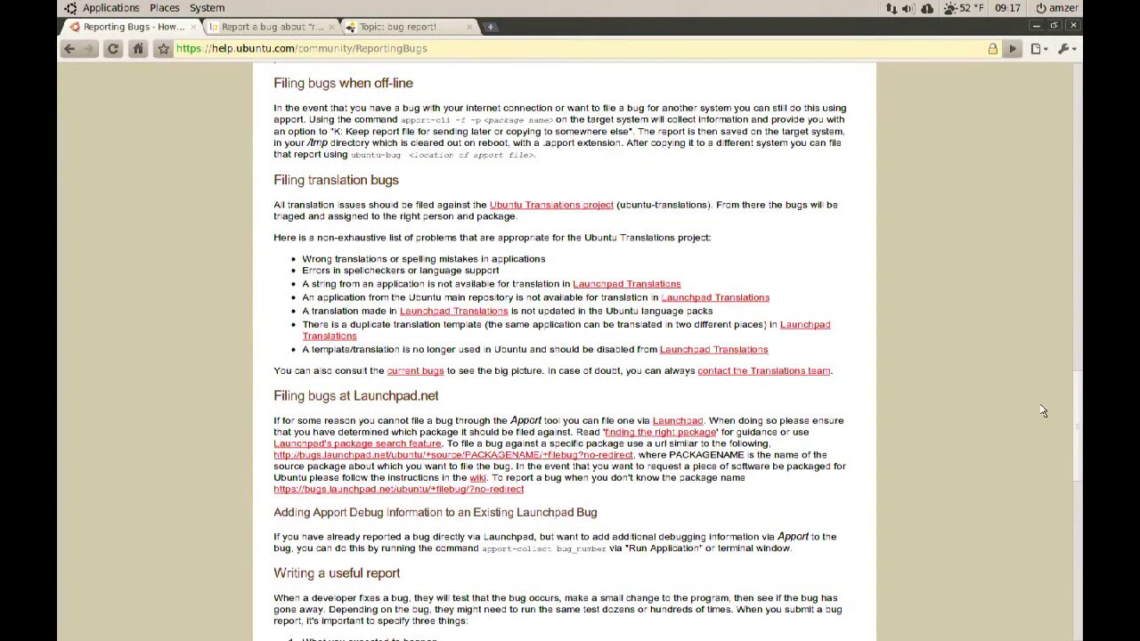
drag(1078, 441, 1080, 476)
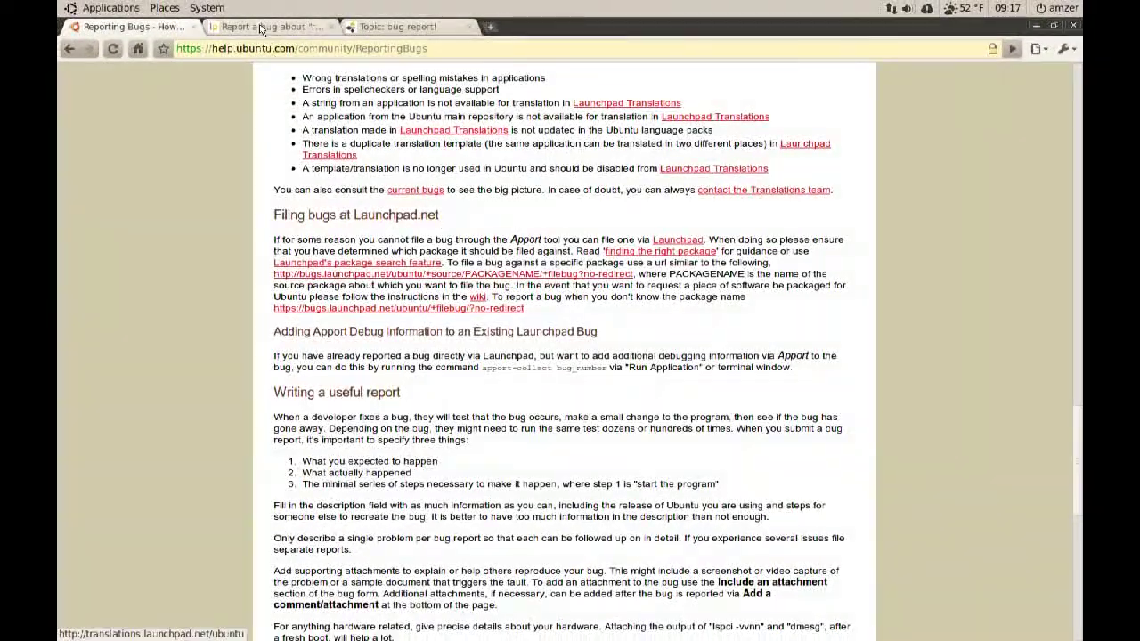
Step: On the rhythmbox report form, enter the summary 'Rhythmbox crashes when adjusting volume'
click(261, 28)
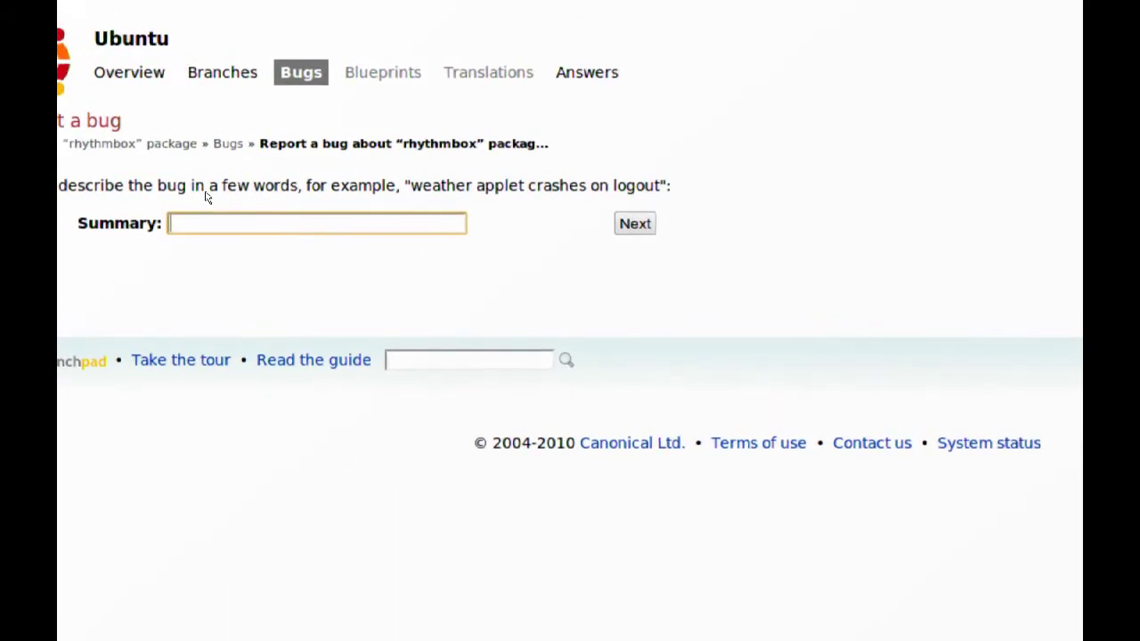
text(R)
text(hythmbo)
text(x crashe)
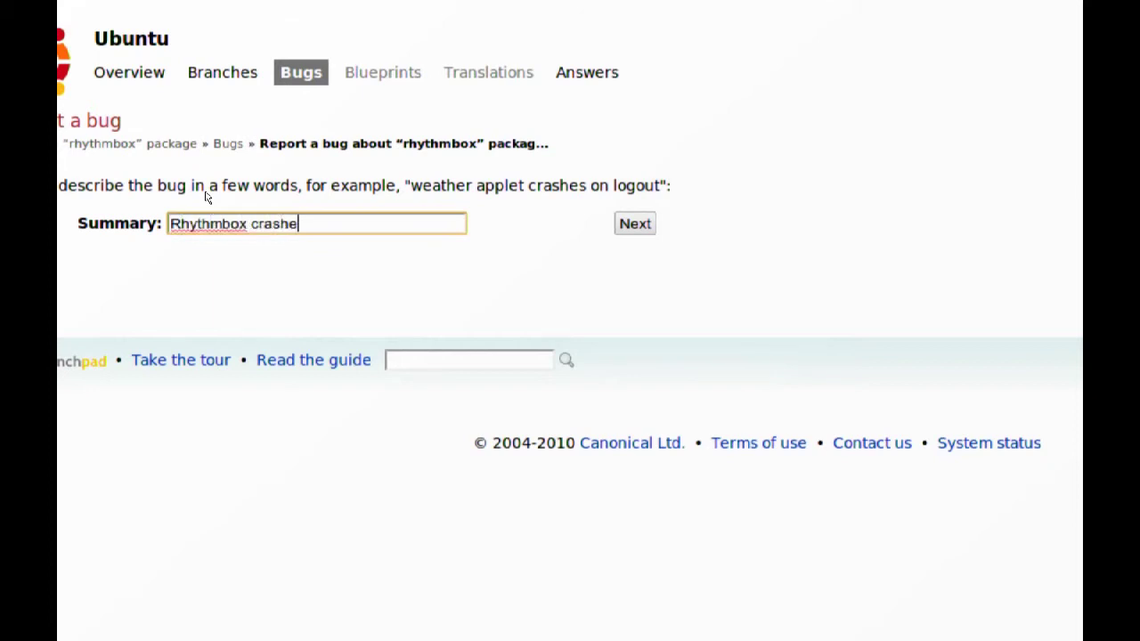
text(s when ad)
text(justing v)
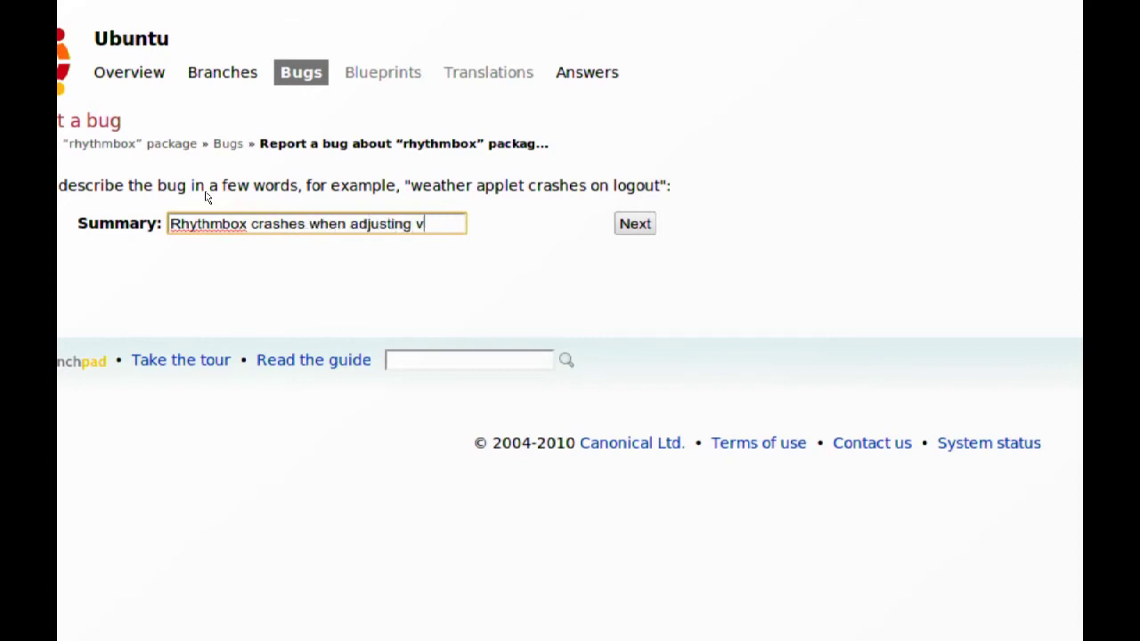
text(olume)
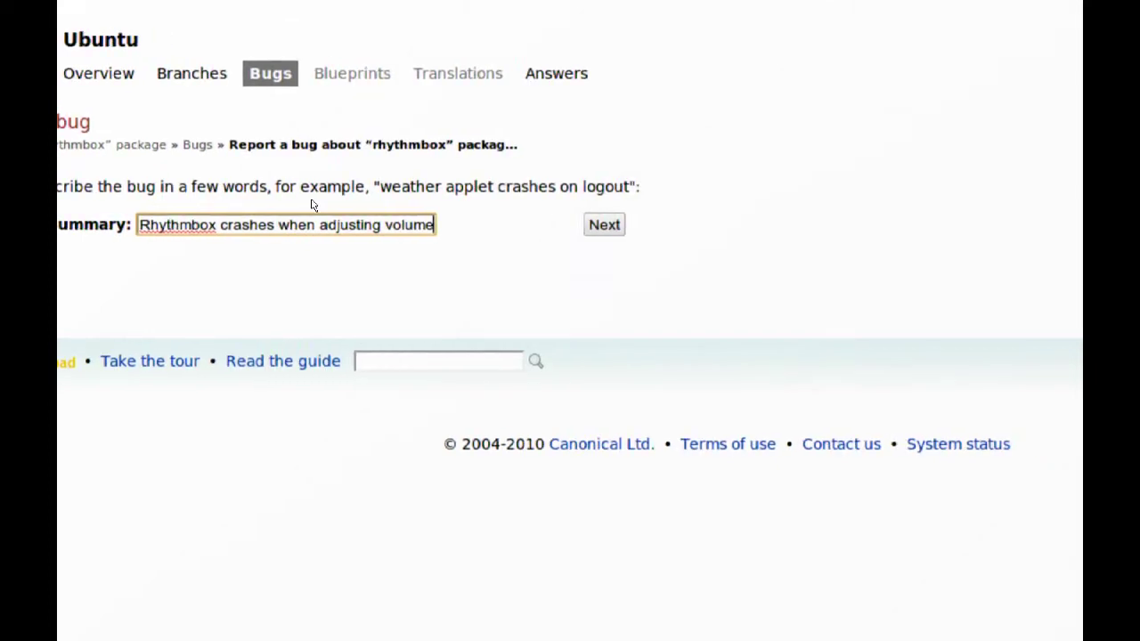
Step: Continue to the list of possibly duplicate rhythmbox bugs, such as bug #400800
click(487, 220)
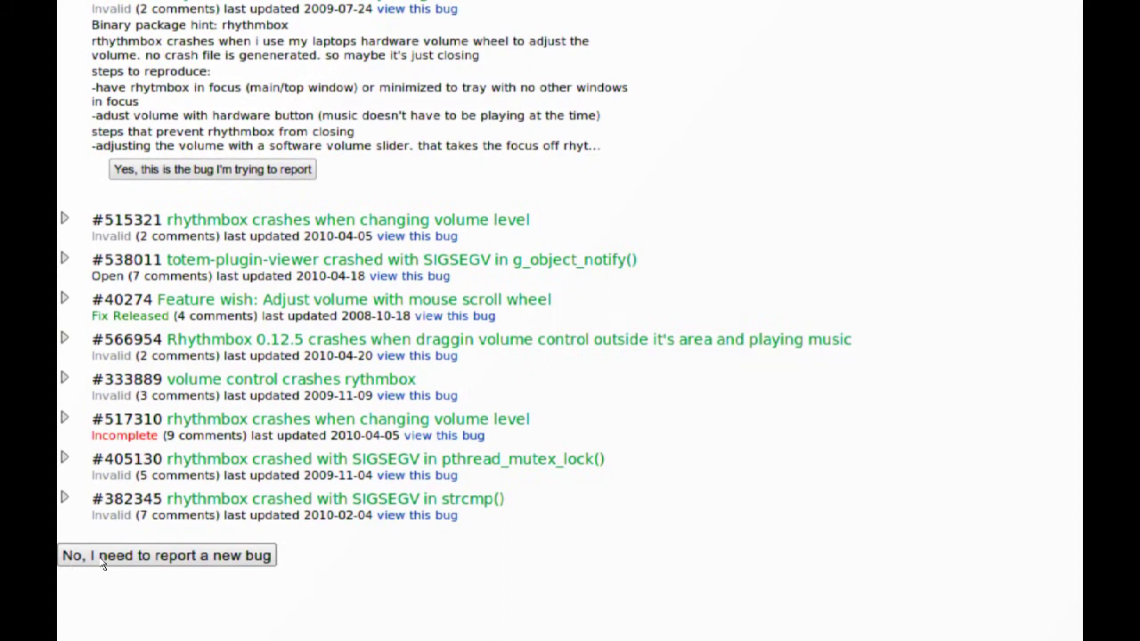
Step: Mark it a new bug, review the form down to Submit Bug Report, then minimize the browser
click(101, 558)
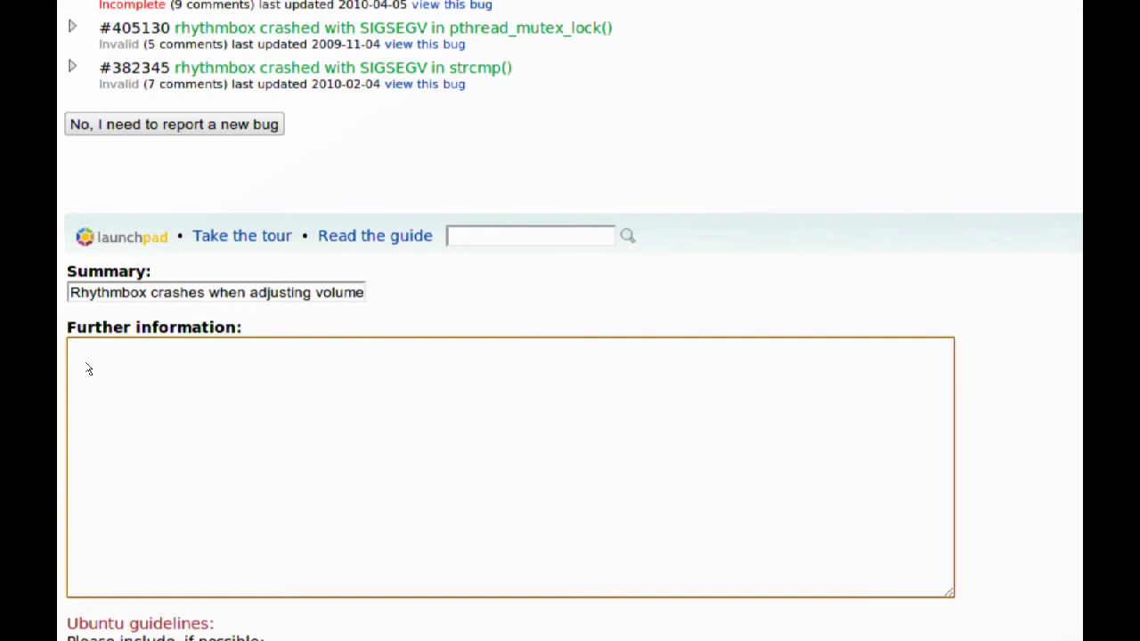
scroll(74, 436, down, 1)
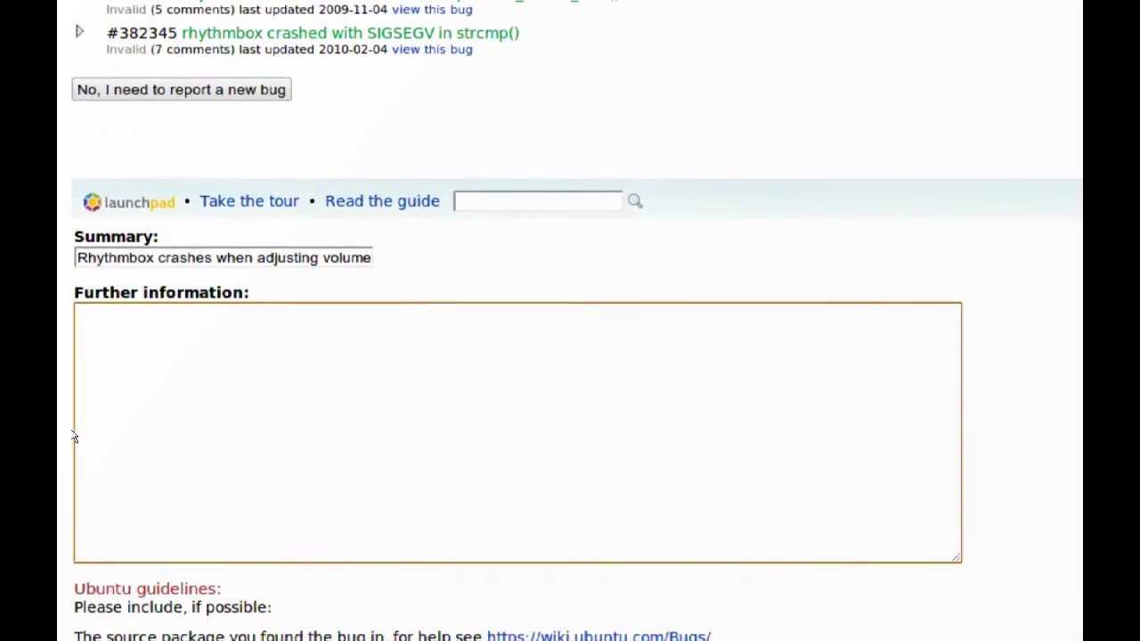
scroll(59, 440, down, 3)
scroll(58, 446, down, 2)
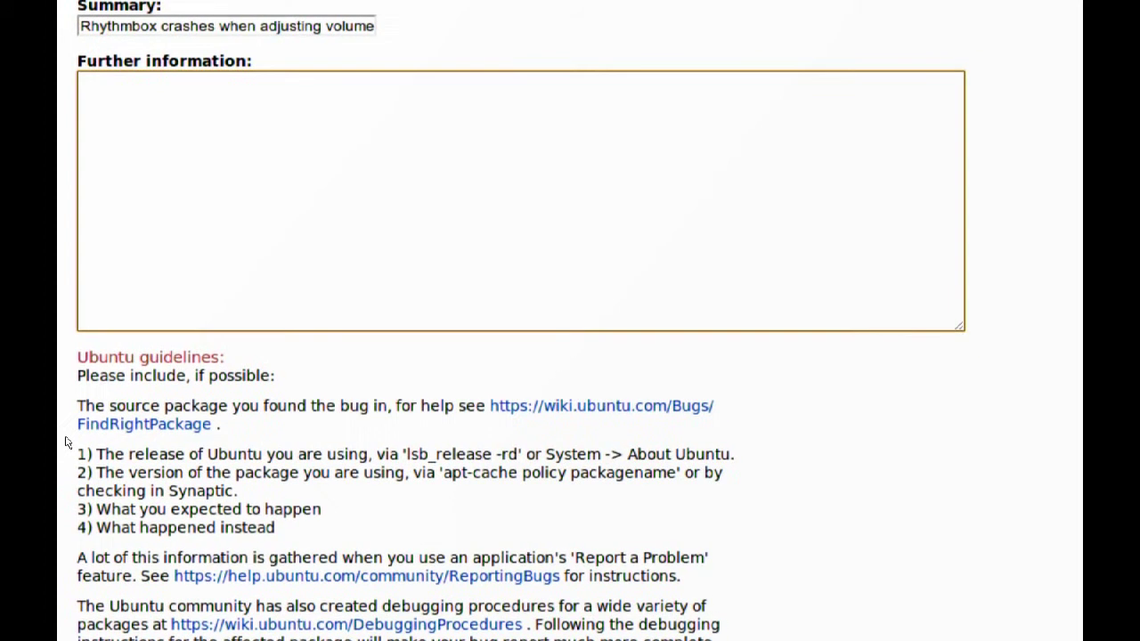
scroll(68, 441, down, 1)
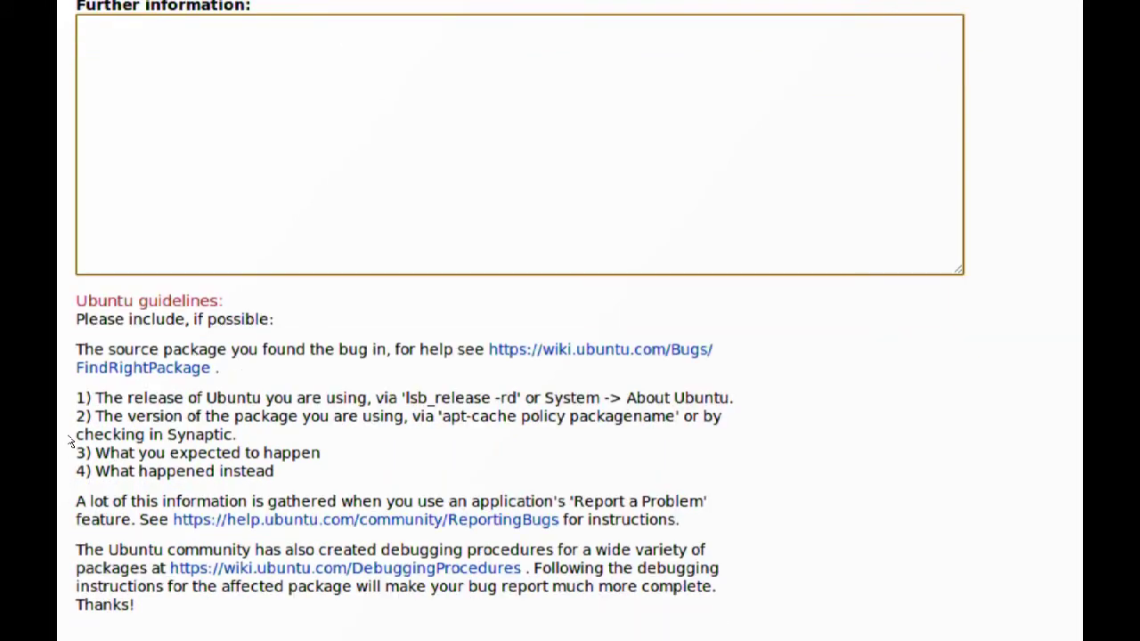
scroll(69, 442, down, 1)
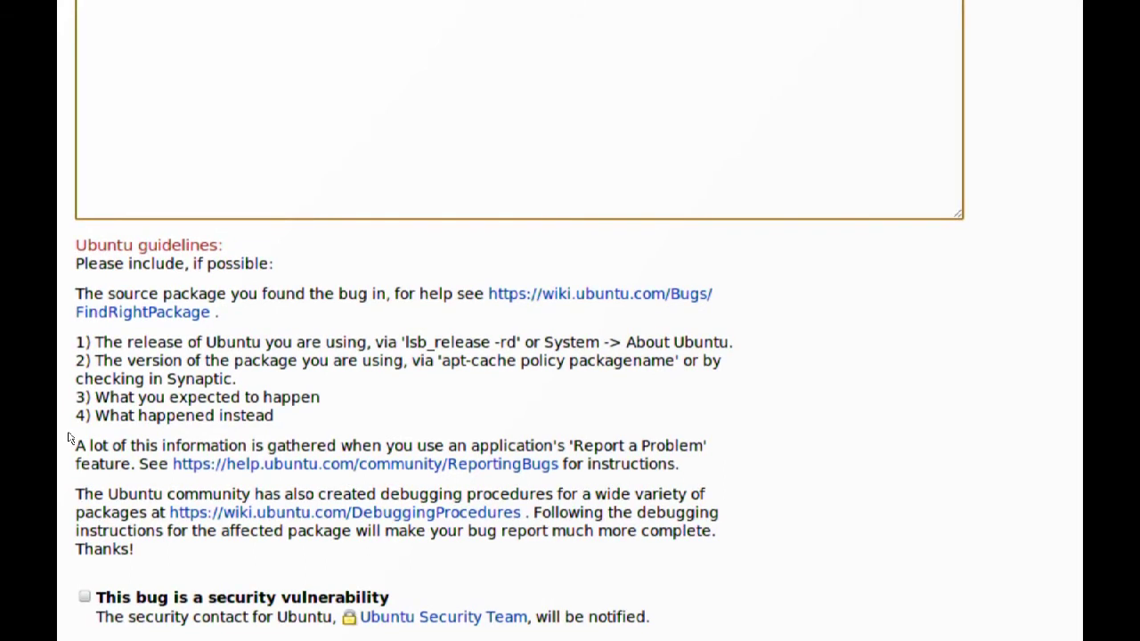
scroll(69, 438, down, 4)
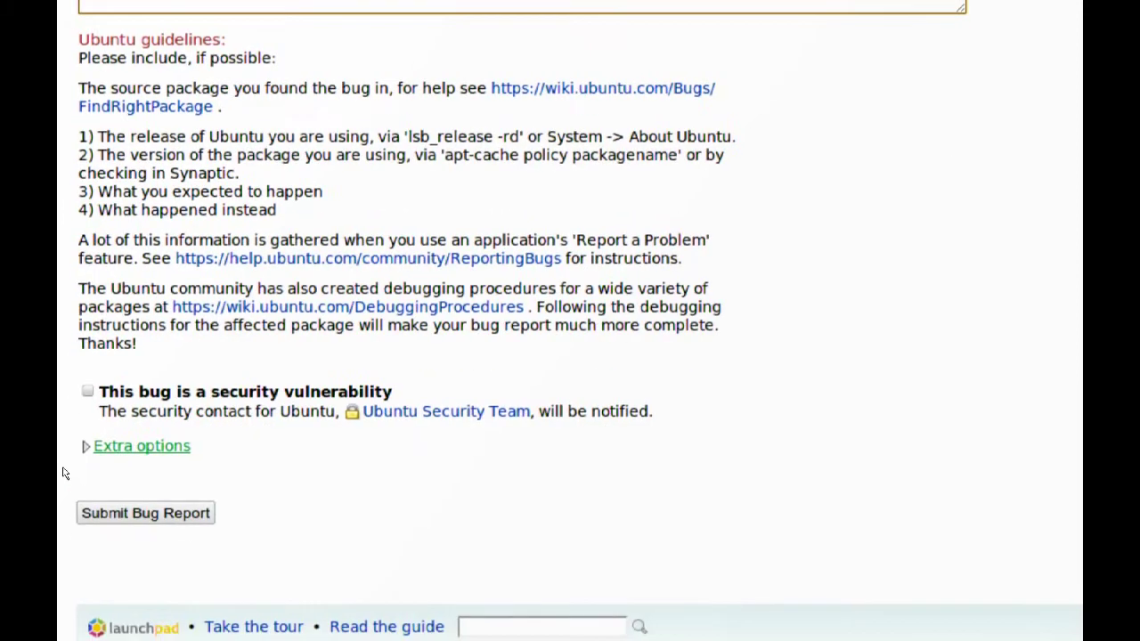
scroll(66, 471, down, 1)
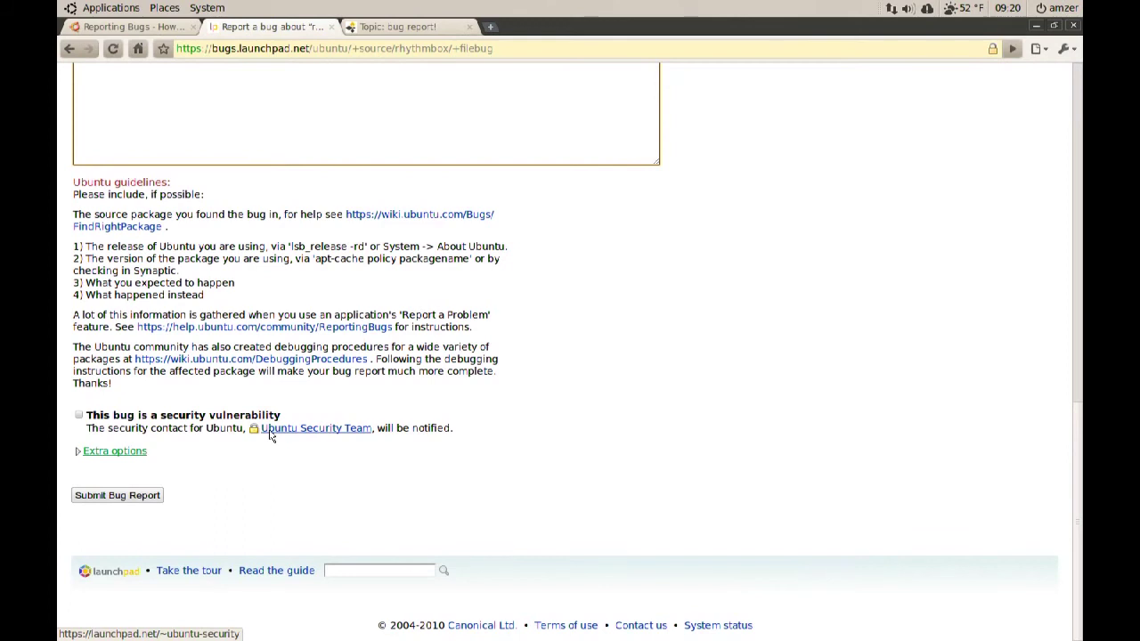
click(1035, 28)
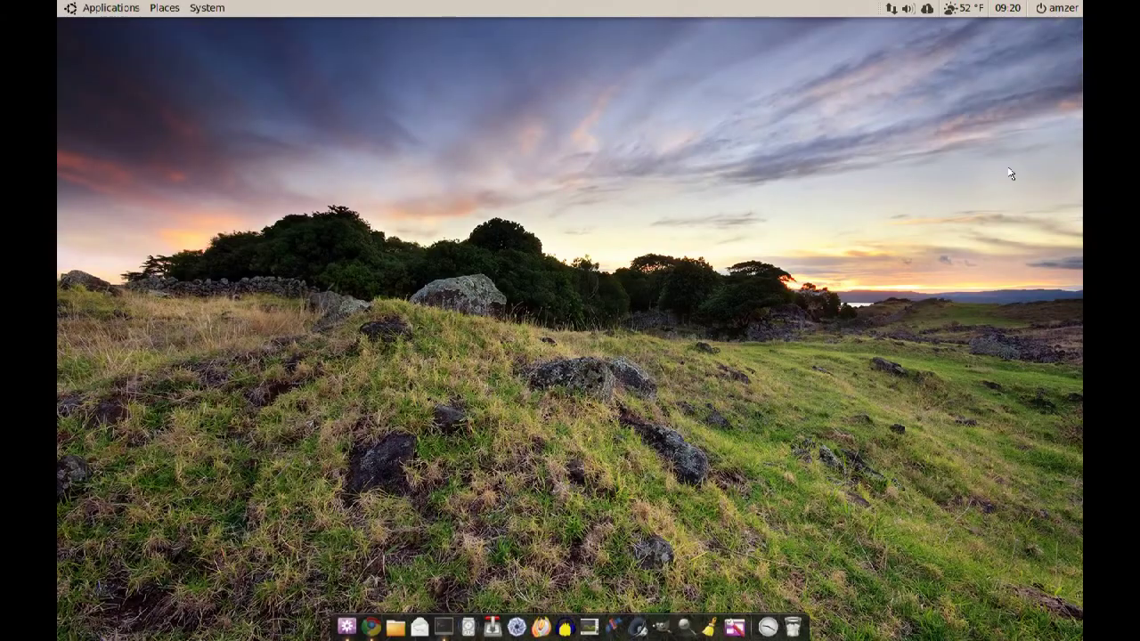